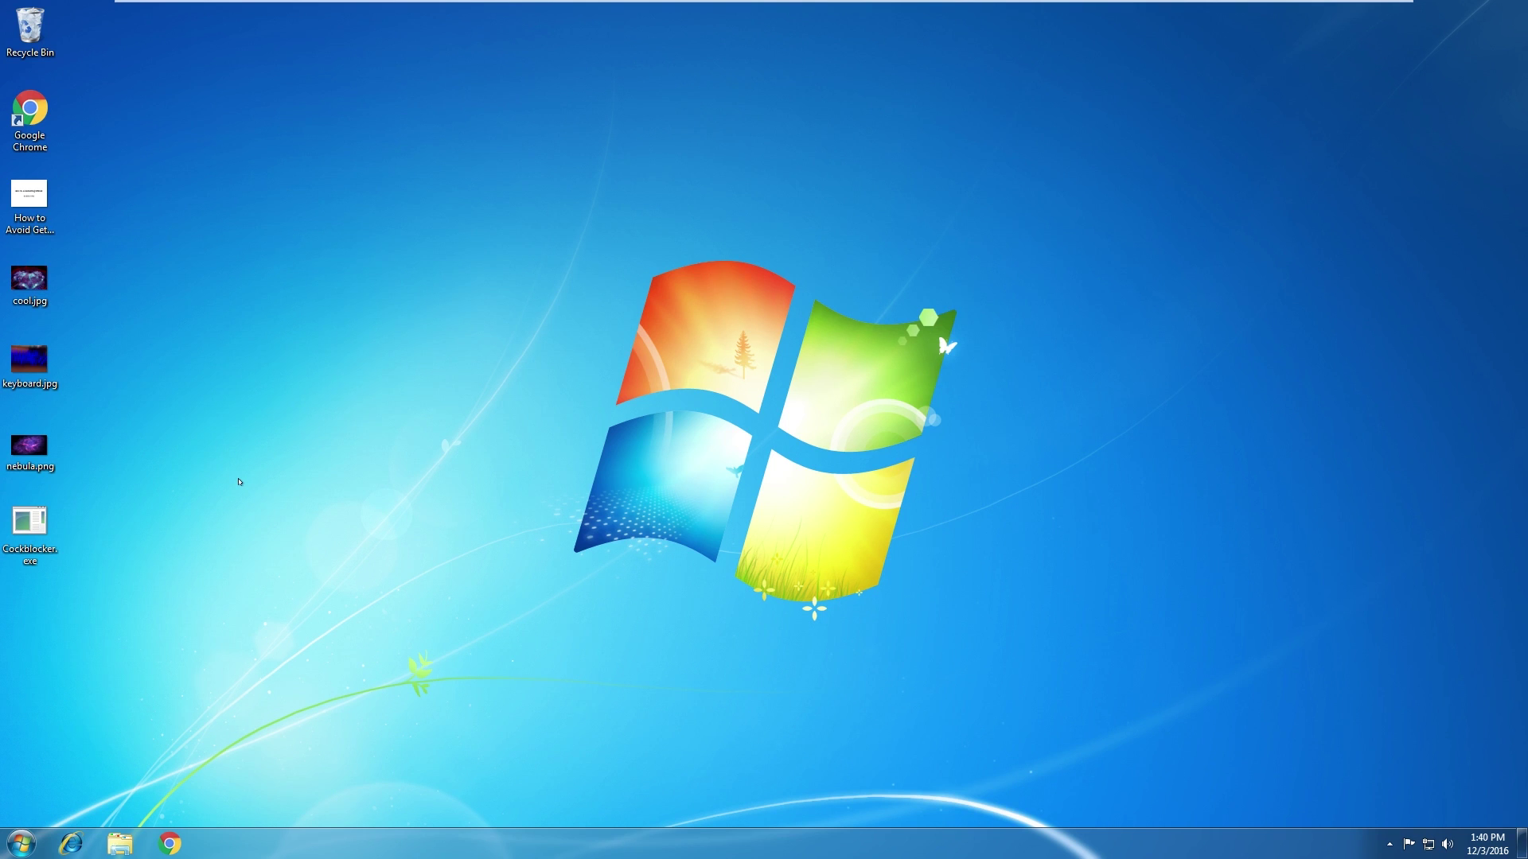
# Launch Cockblocker and preview nebula.png, keyboard.jpg and cool.jpg in Photo Viewer
pyautogui.doubleClick(30, 526)
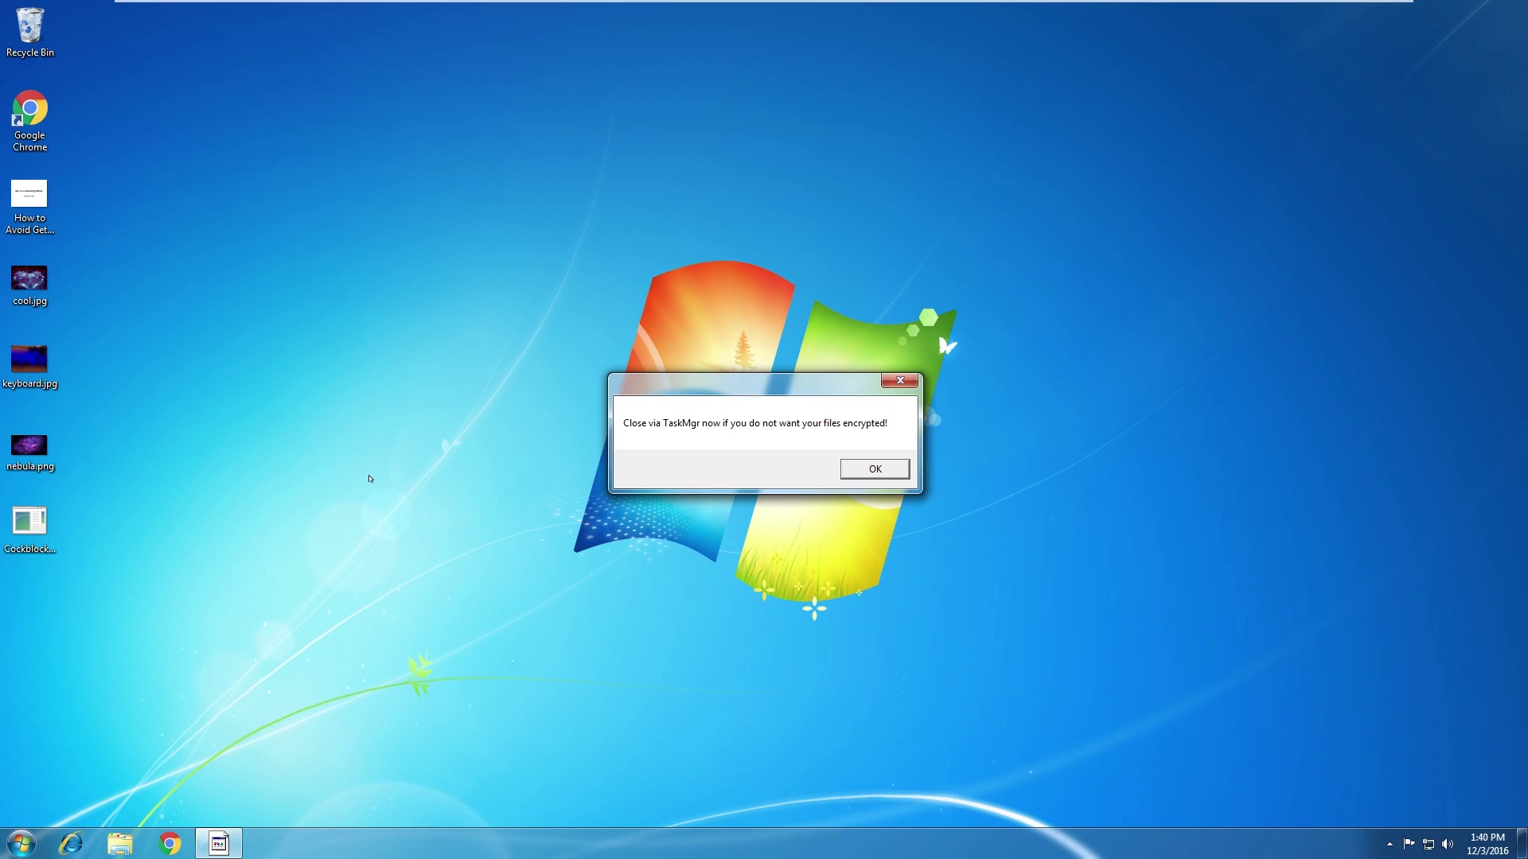
pyautogui.doubleClick(30, 448)
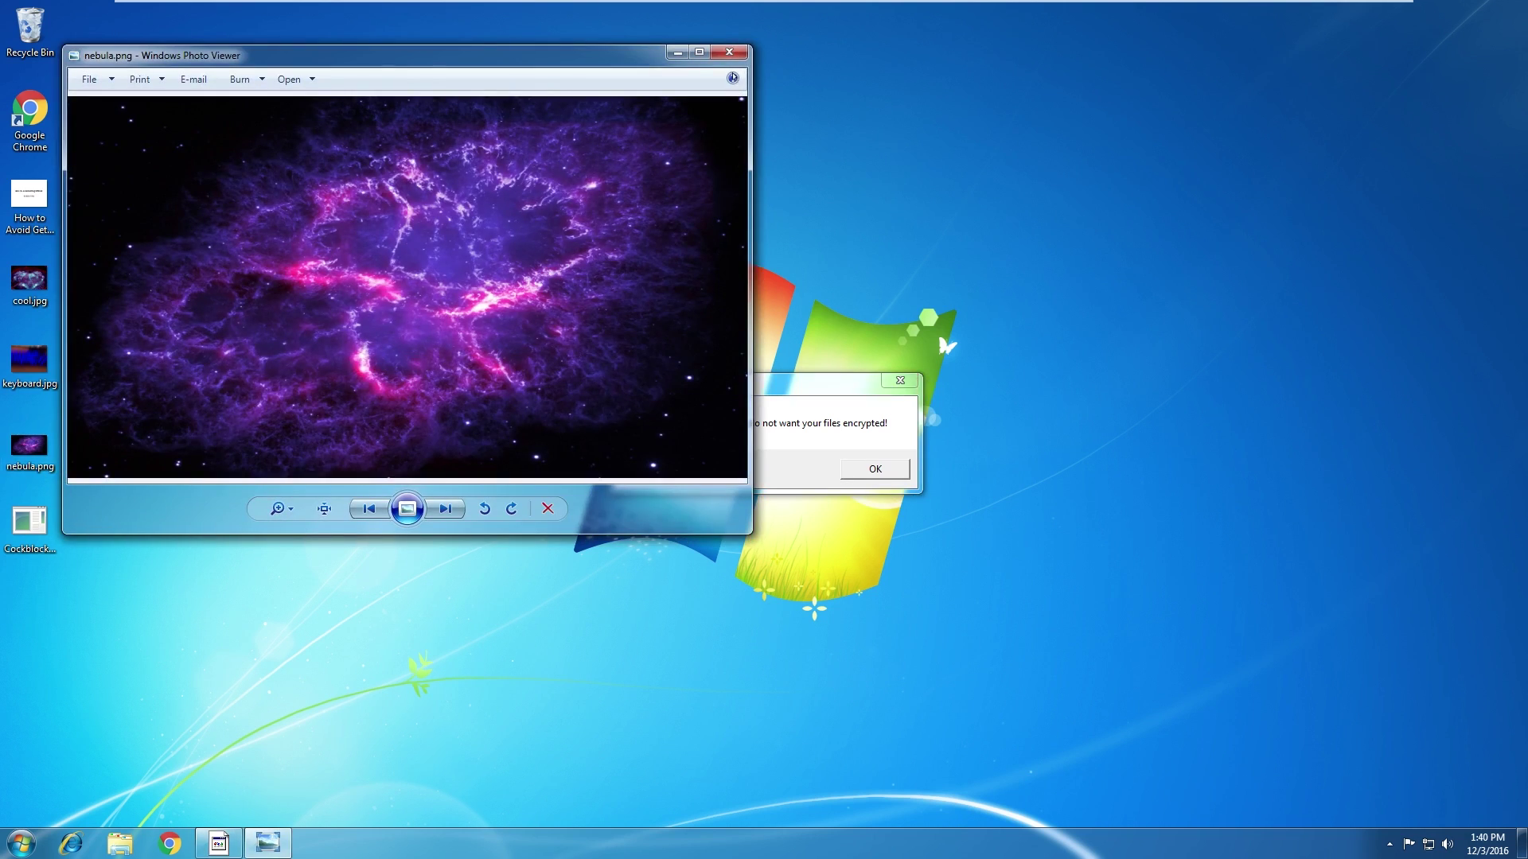
pyautogui.click(726, 54)
pyautogui.doubleClick(30, 364)
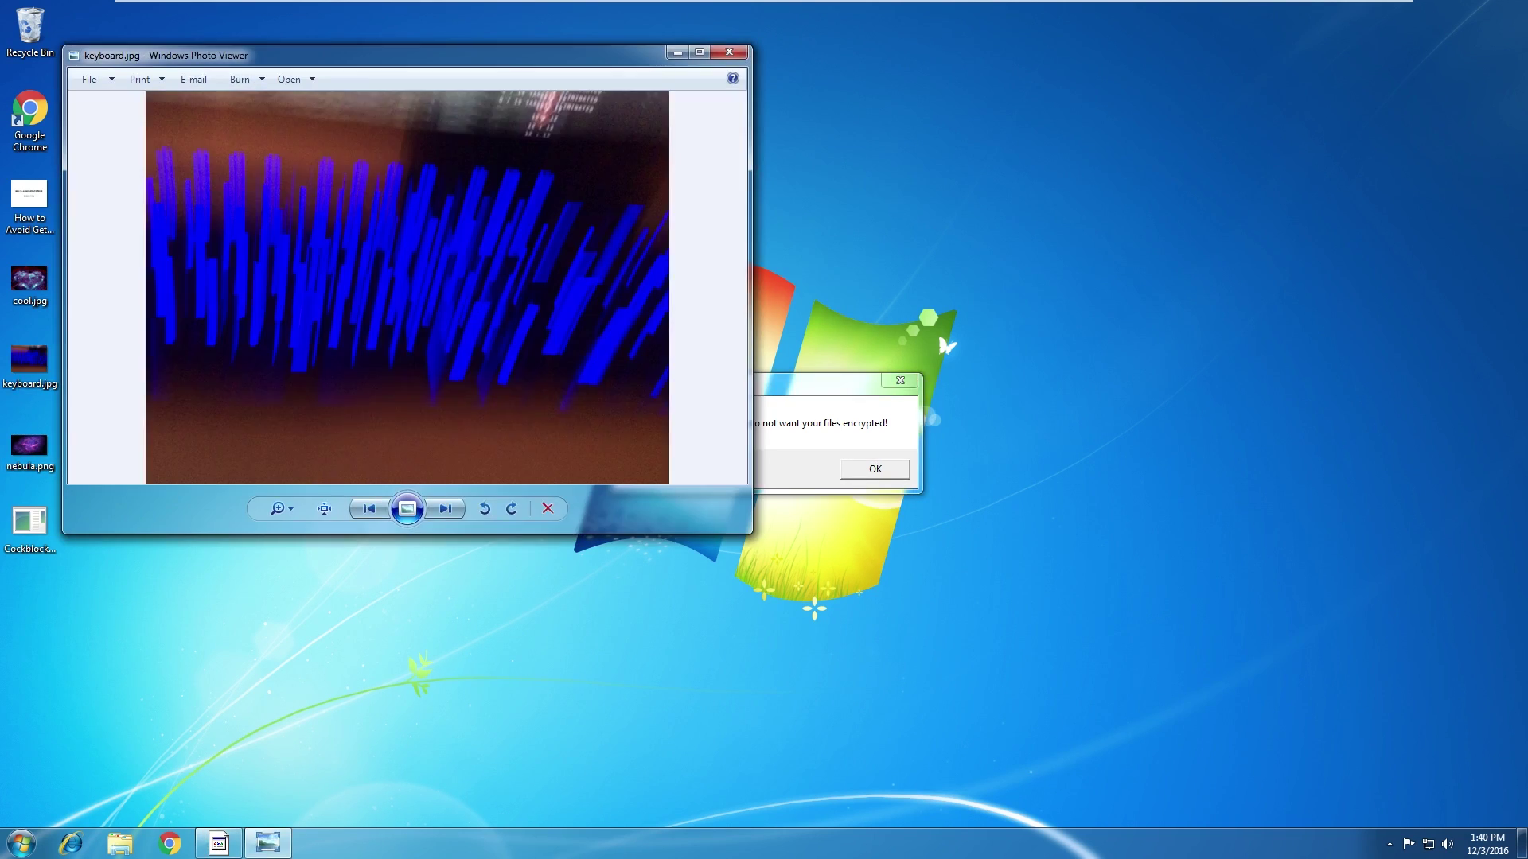
pyautogui.click(727, 53)
pyautogui.doubleClick(30, 281)
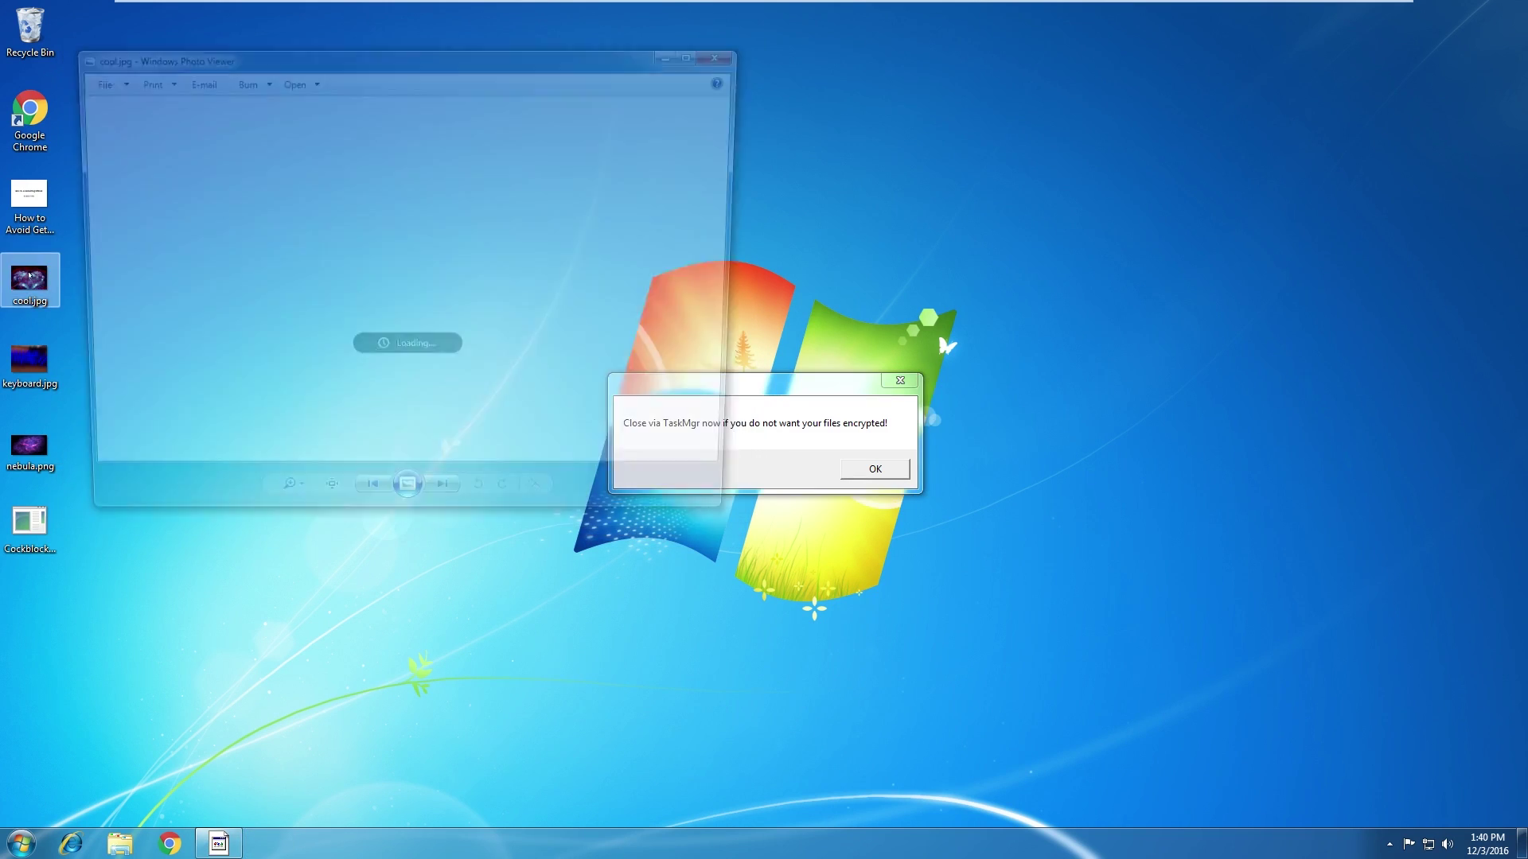
pyautogui.click(728, 52)
# Select and deselect the presentation file, then bring the Cockblocker warning forward
pyautogui.click(30, 209)
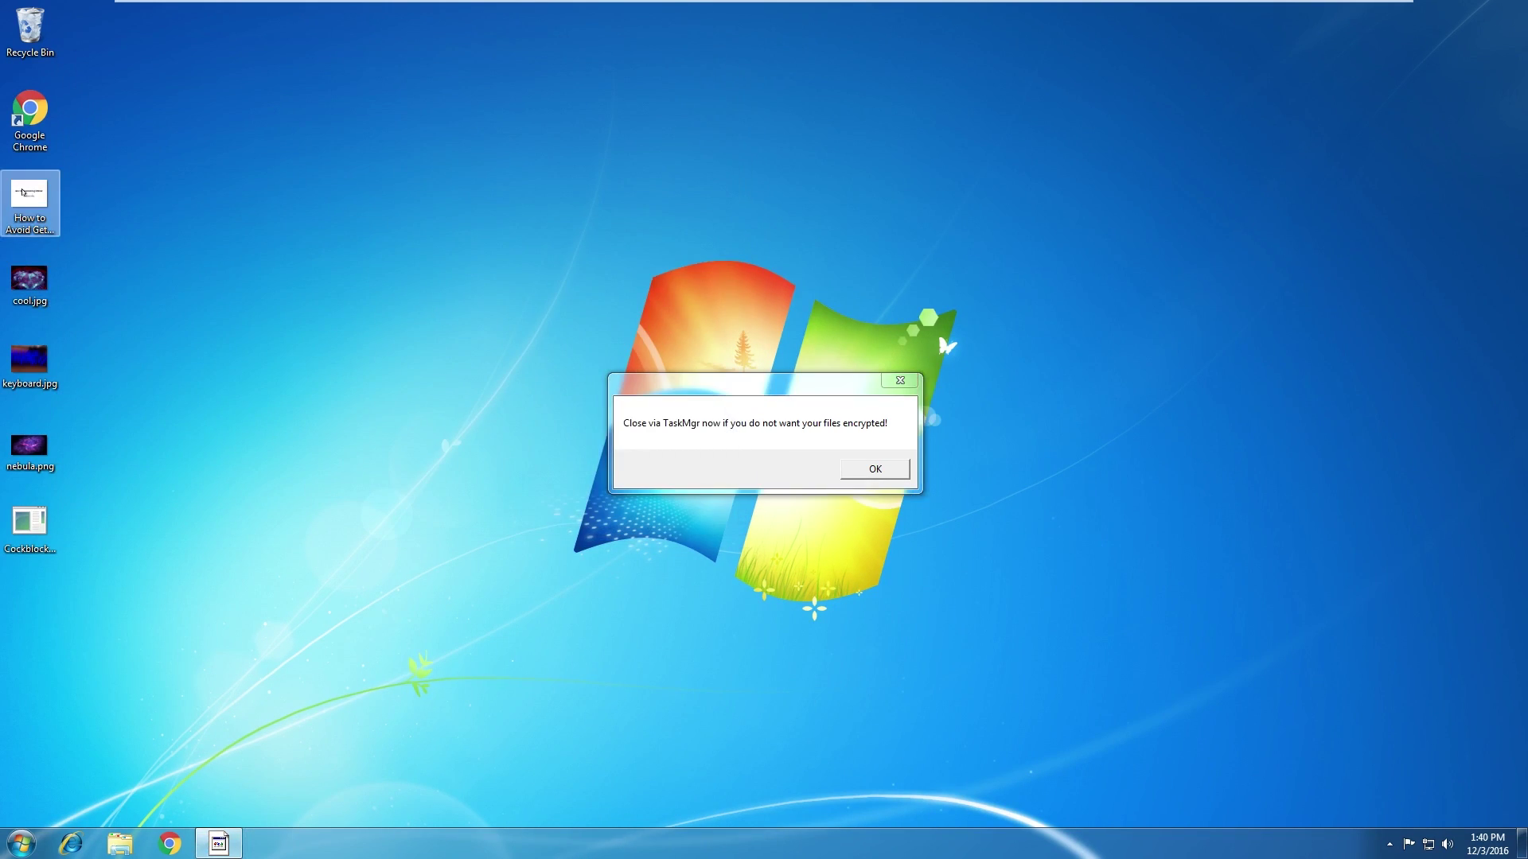
pyautogui.click(210, 189)
pyautogui.click(812, 444)
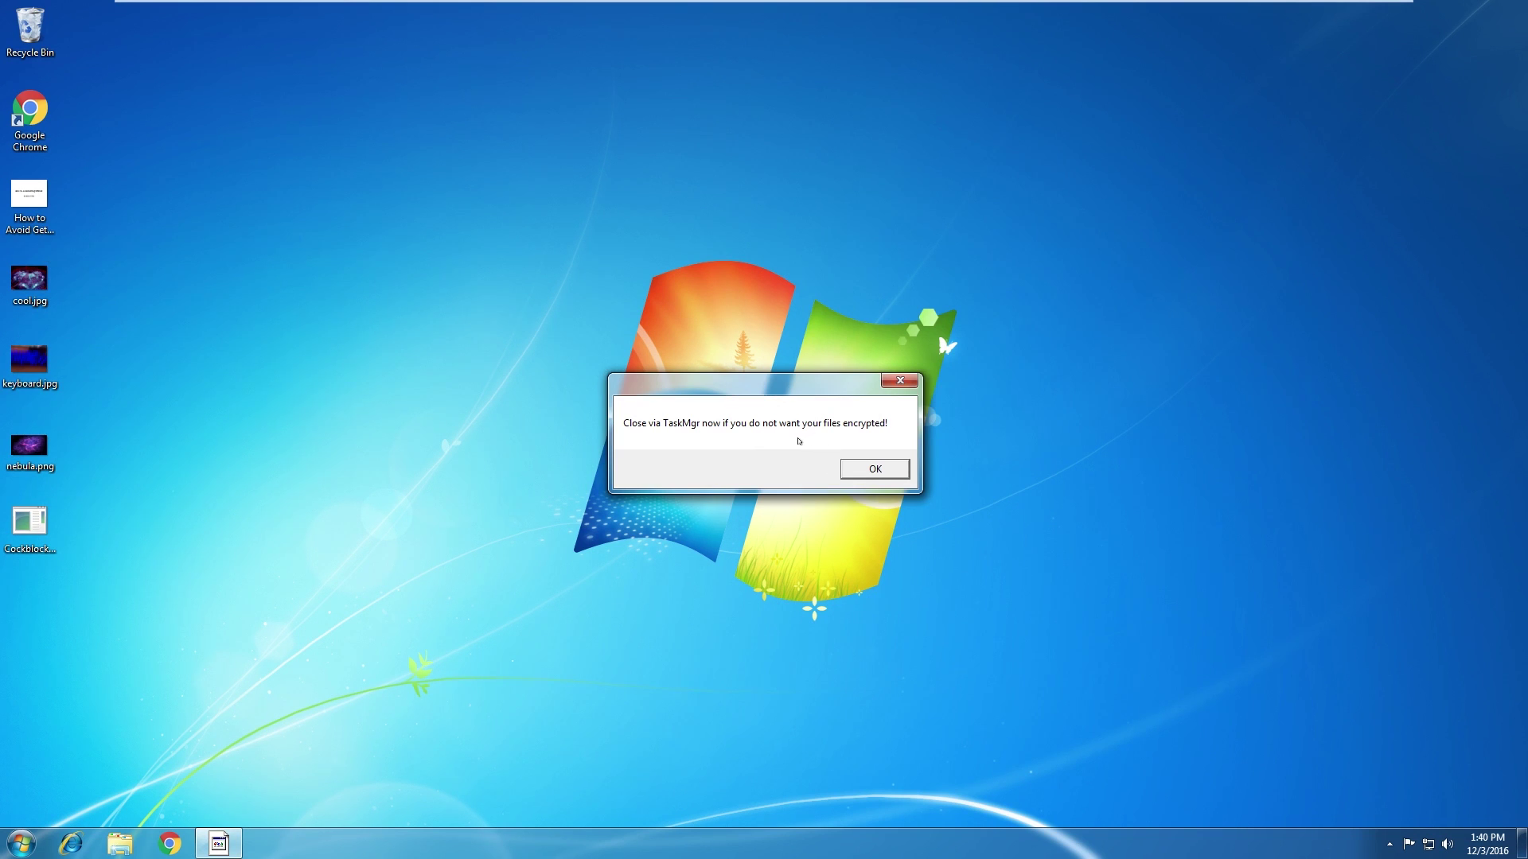
# Dismiss the warning so encryption proceeds, then select and deselect the Bitcoin address
pyautogui.click(874, 468)
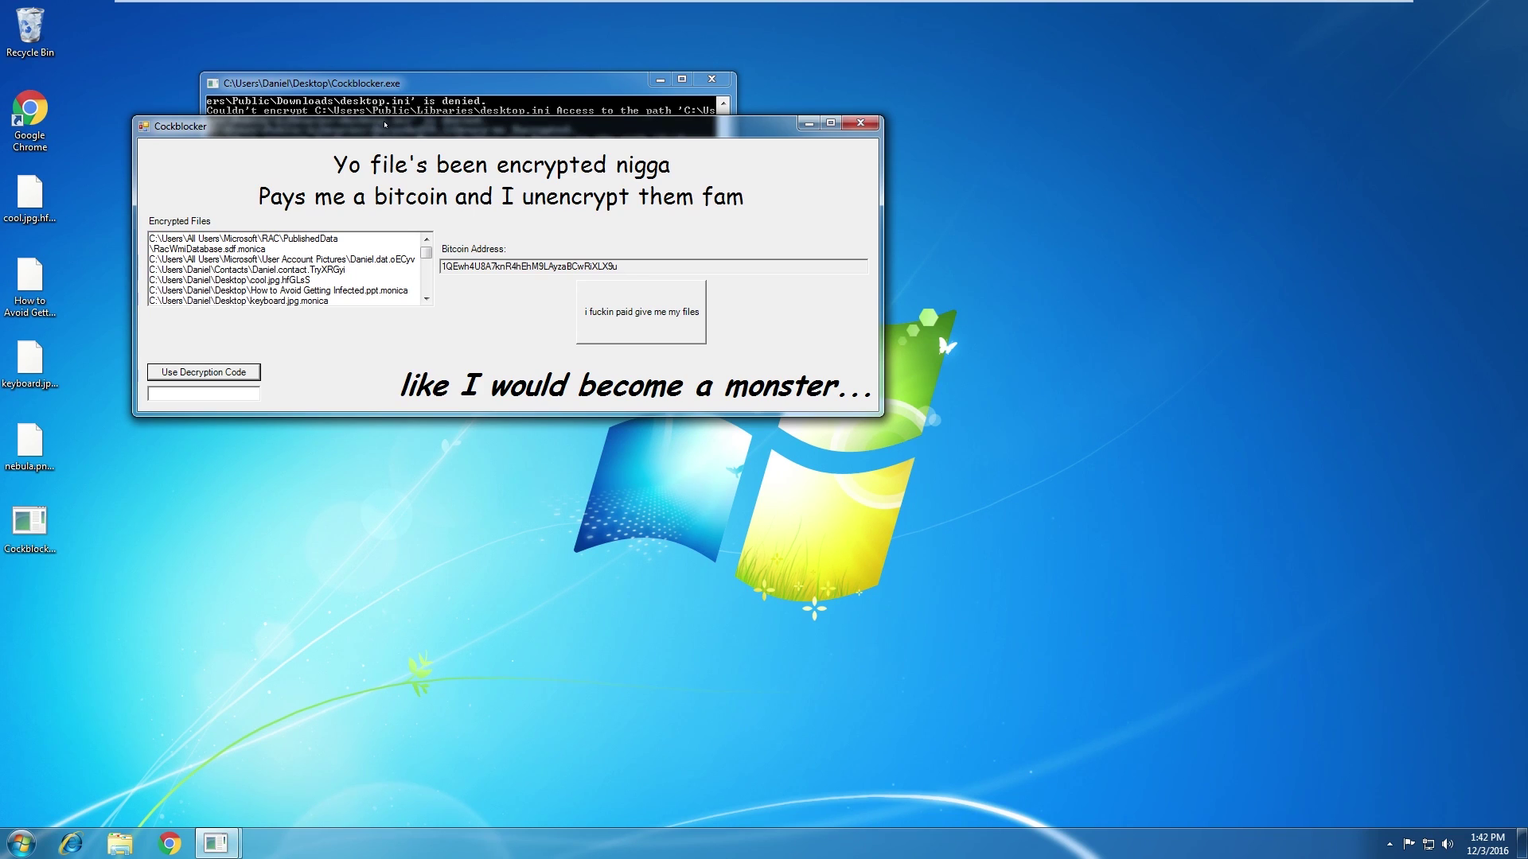
pyautogui.moveTo(425, 254); pyautogui.dragTo(426, 302)
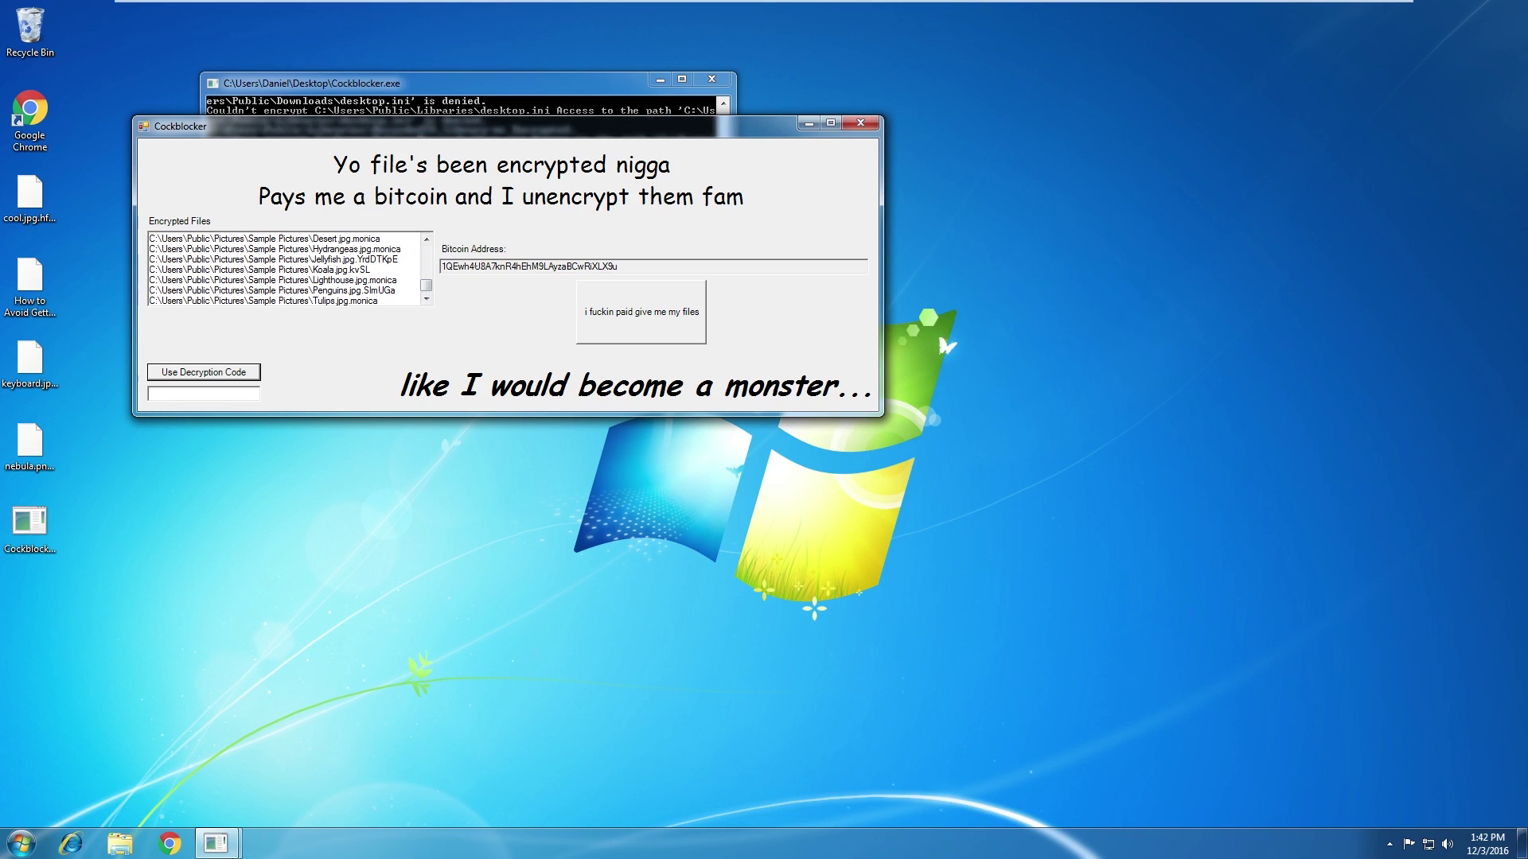
pyautogui.doubleClick(454, 267)
pyautogui.click(666, 267)
pyautogui.write('not_a_backdoor')
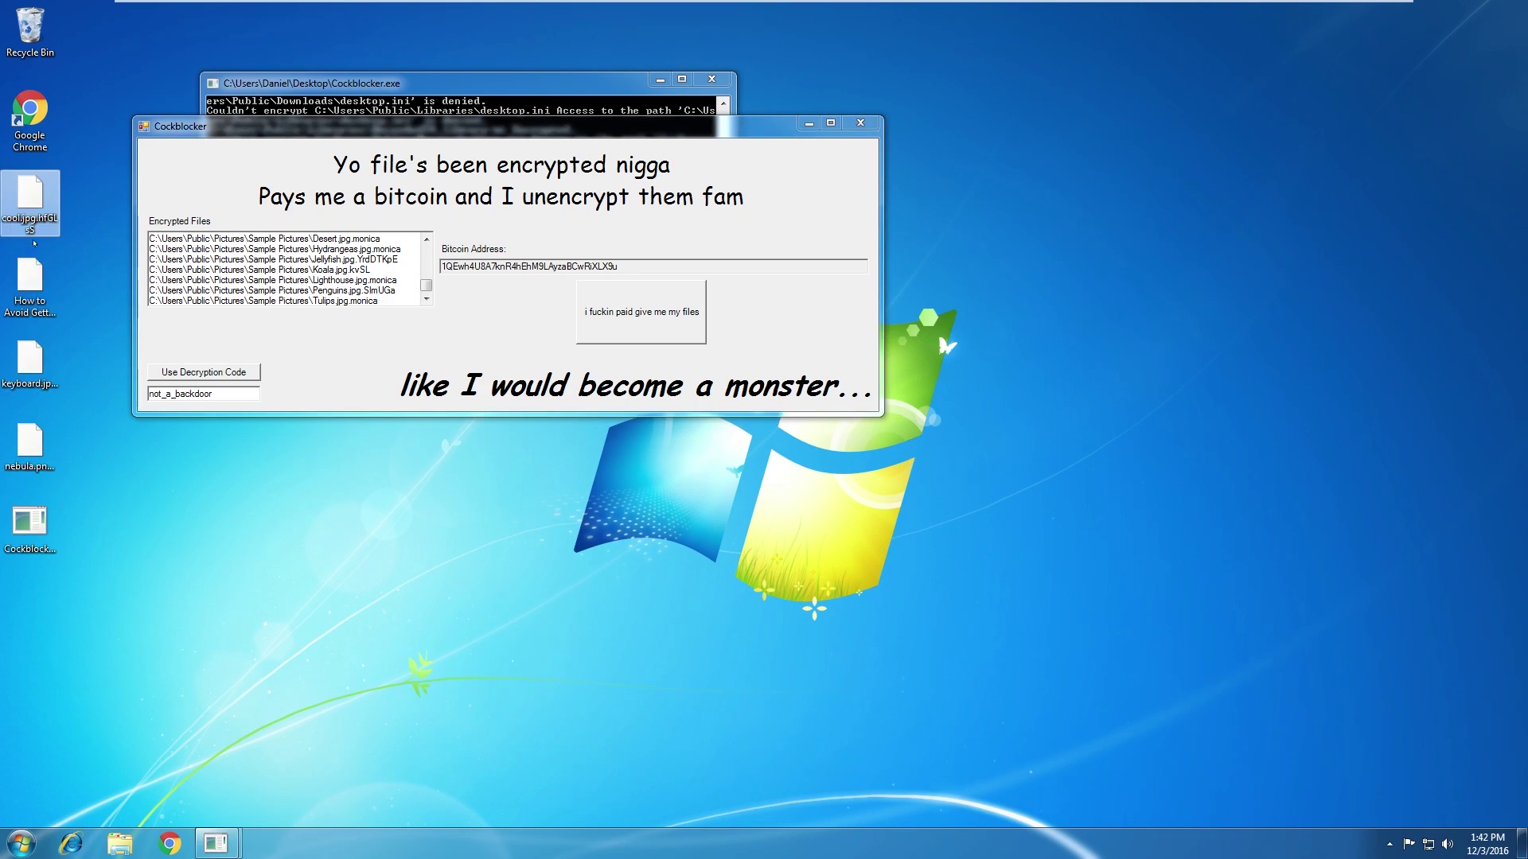
# Inspect the encrypted presentation, nebula and cool image files on the desktop
pyautogui.click(31, 286)
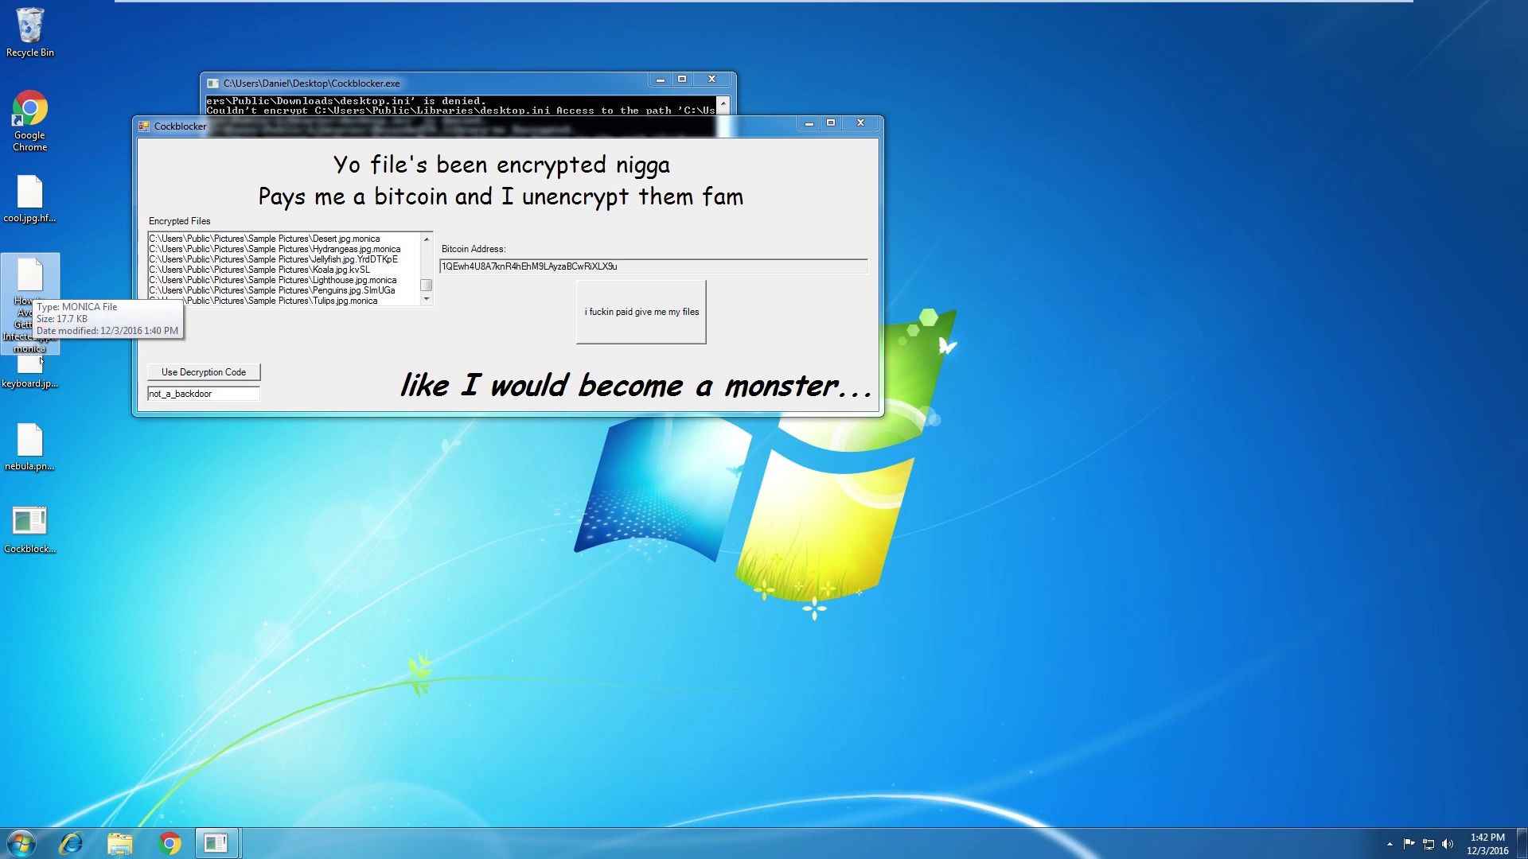
pyautogui.click(33, 452)
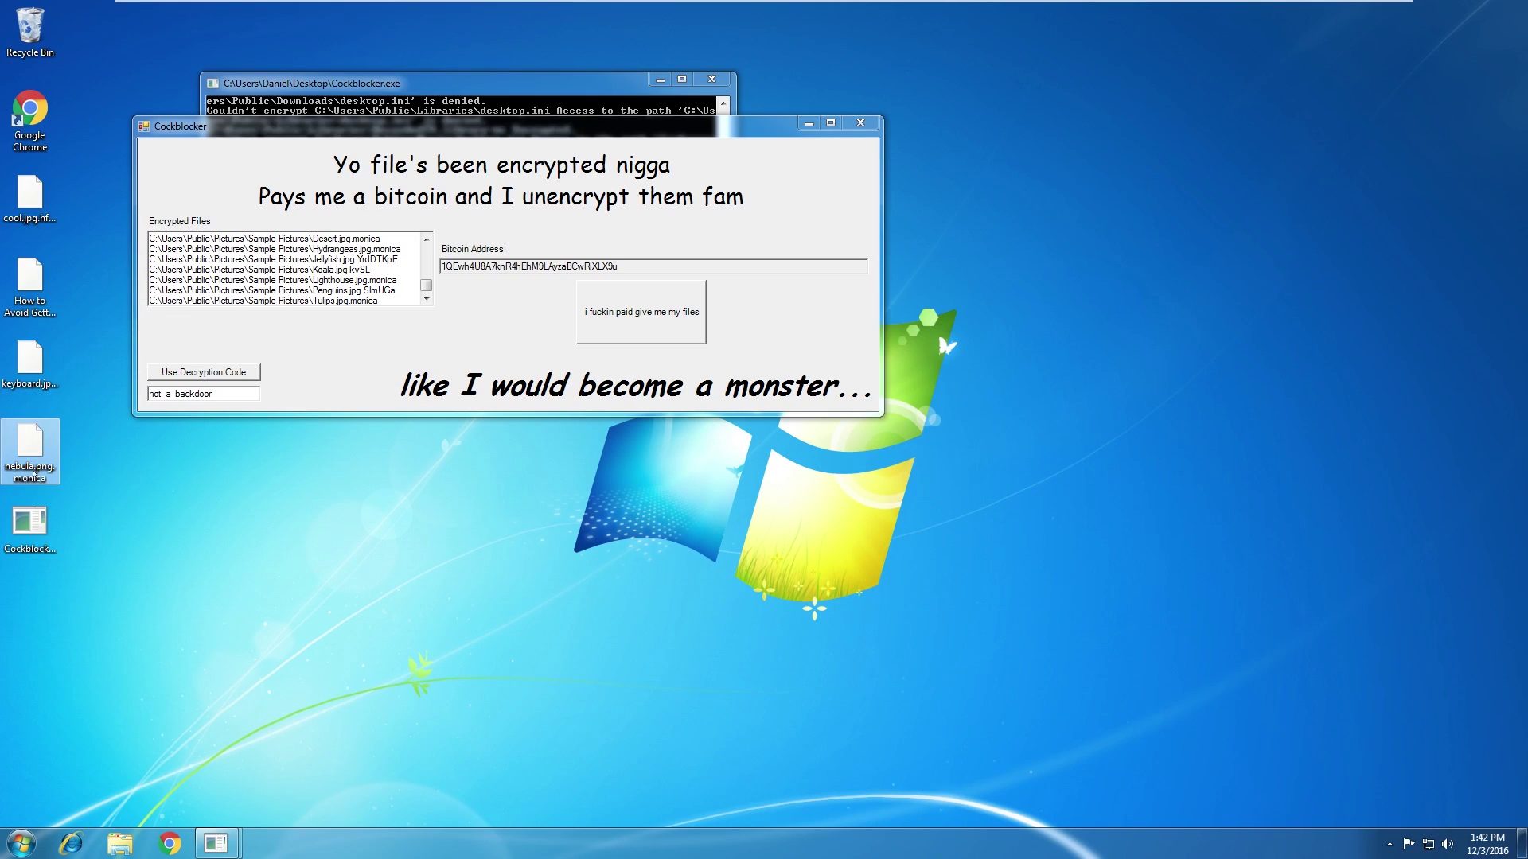
pyautogui.click(33, 200)
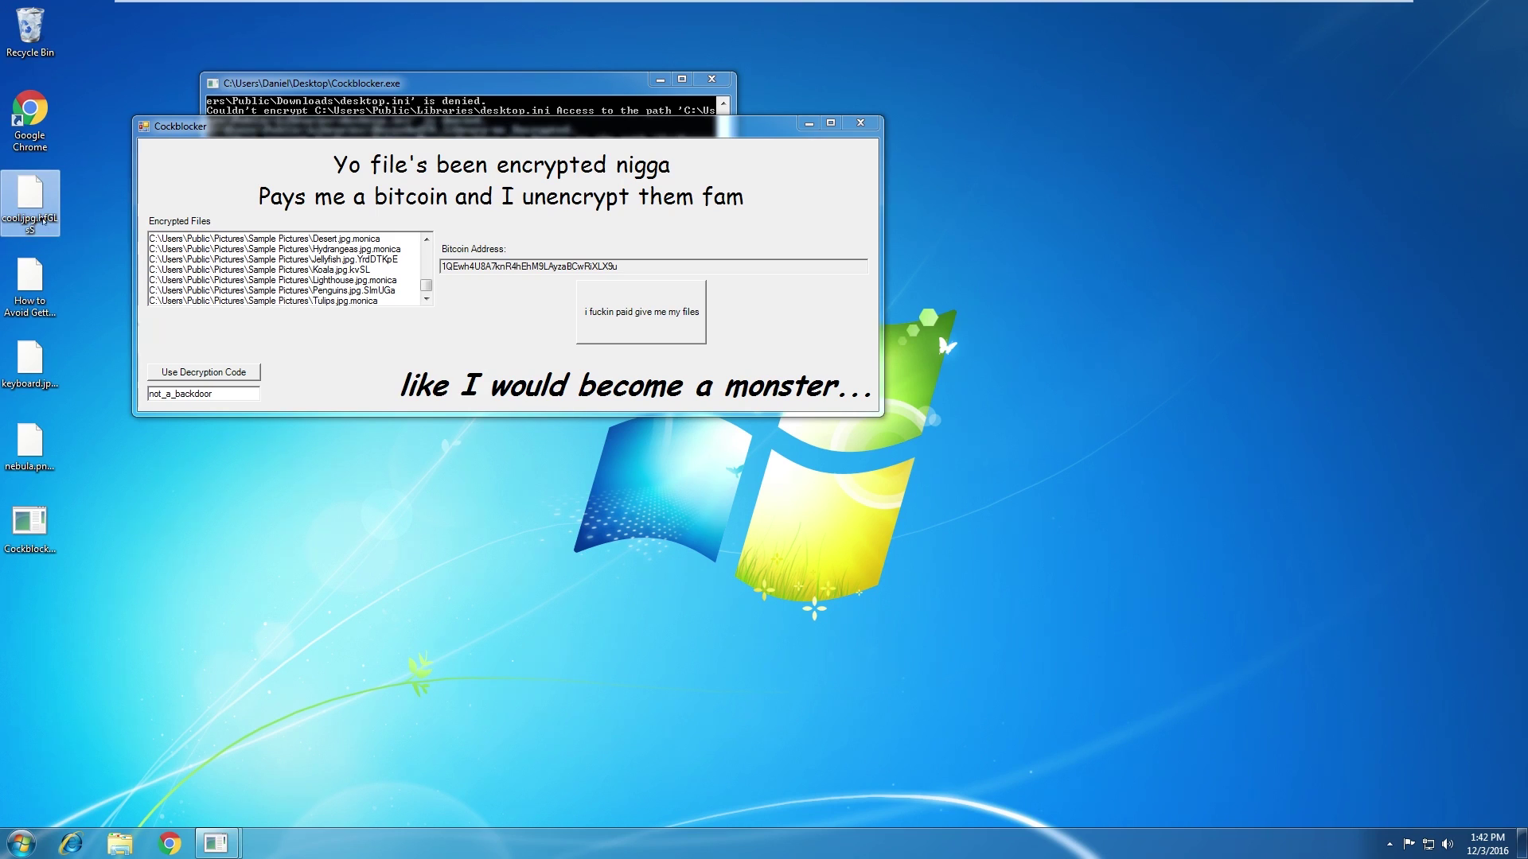
# Submit the not_a_backdoor code, then confirm the restored cool.jpg opens intact
pyautogui.click(370, 340)
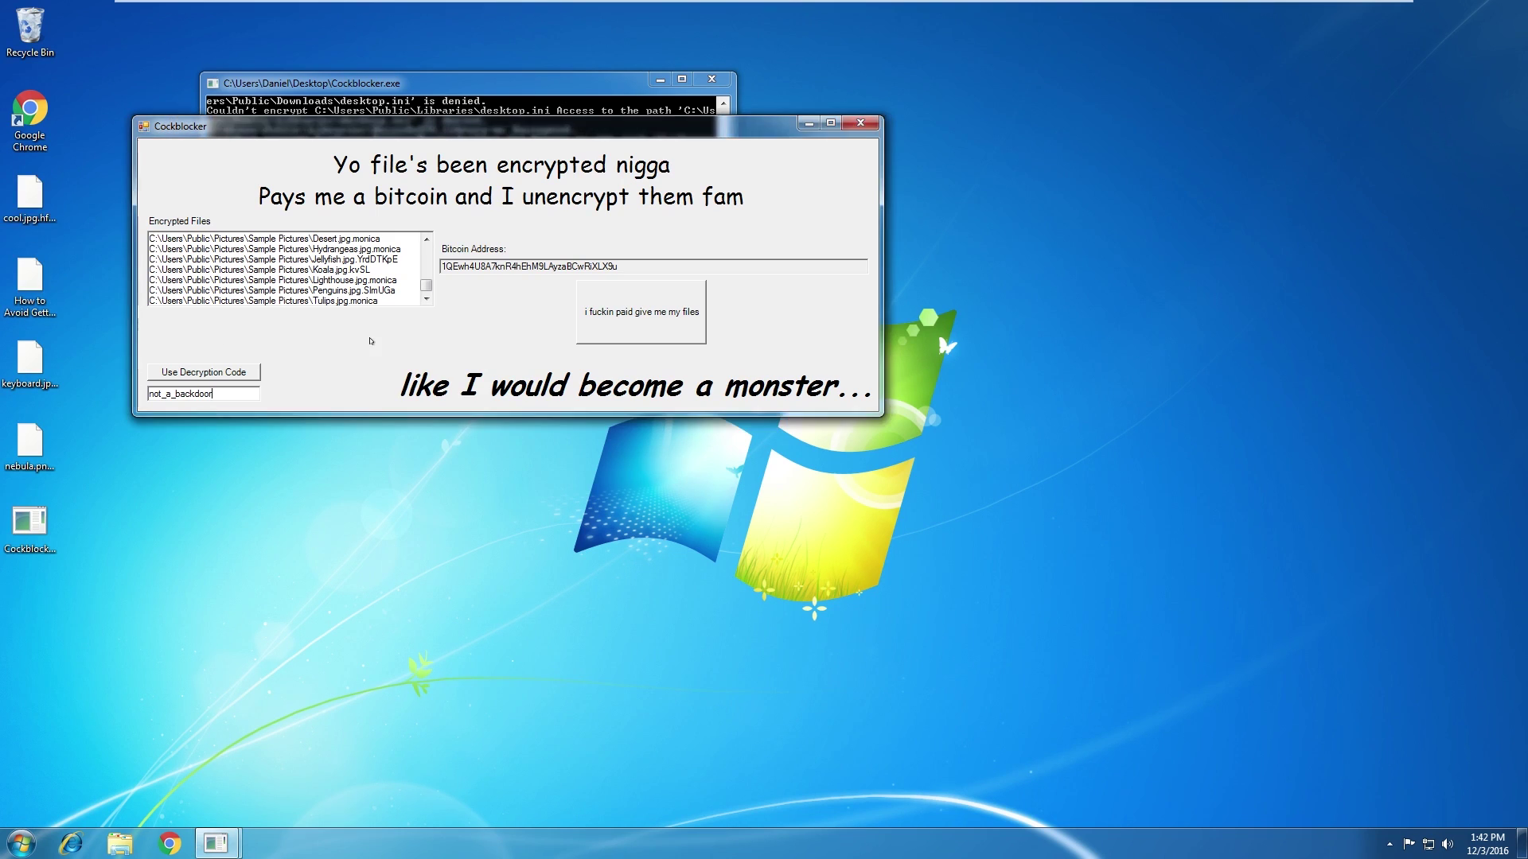
pyautogui.click(224, 371)
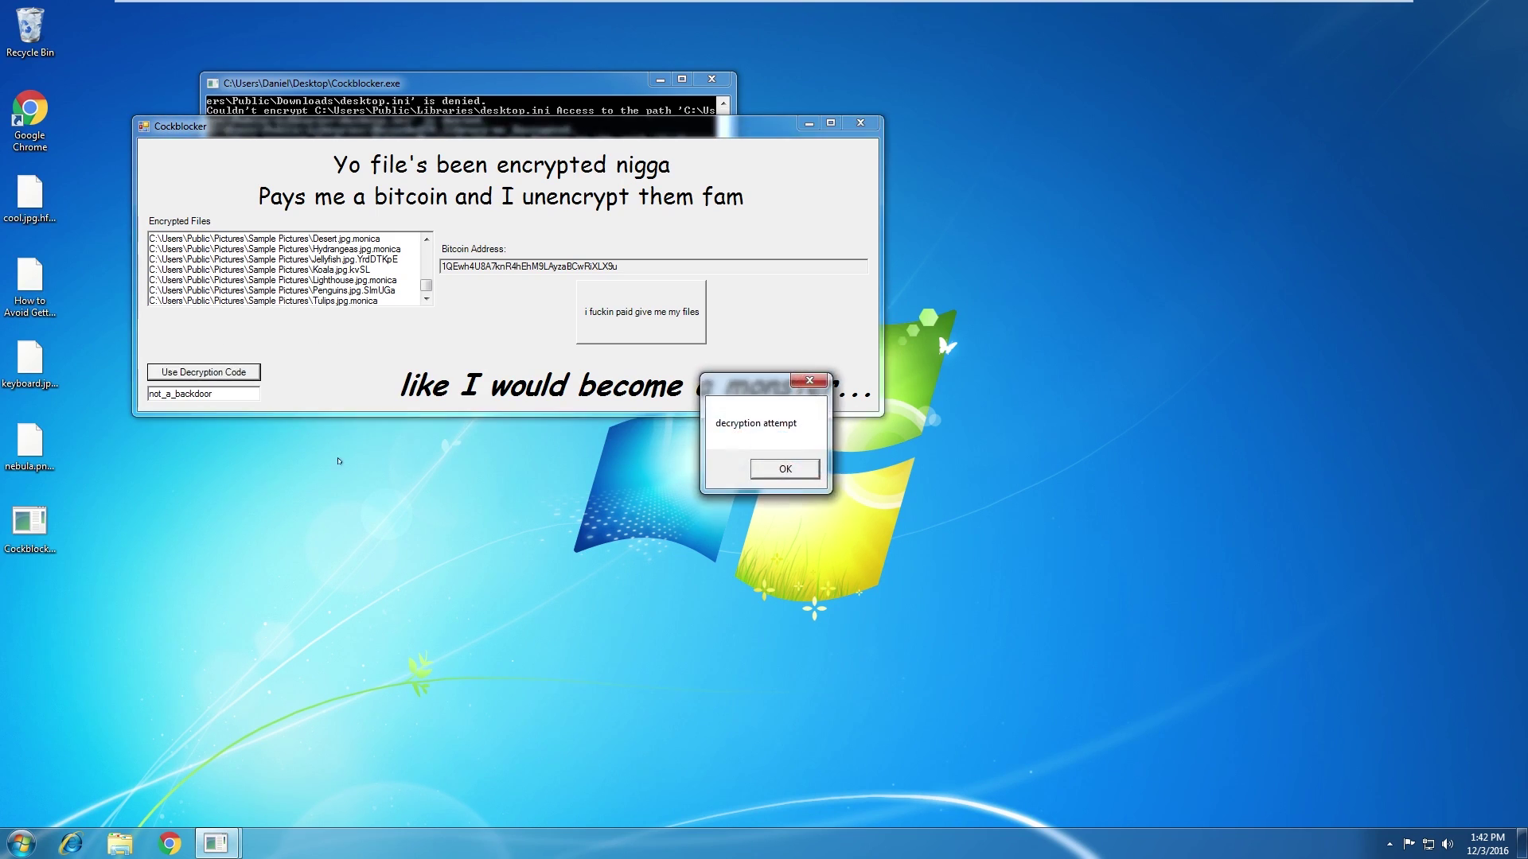
pyautogui.click(785, 470)
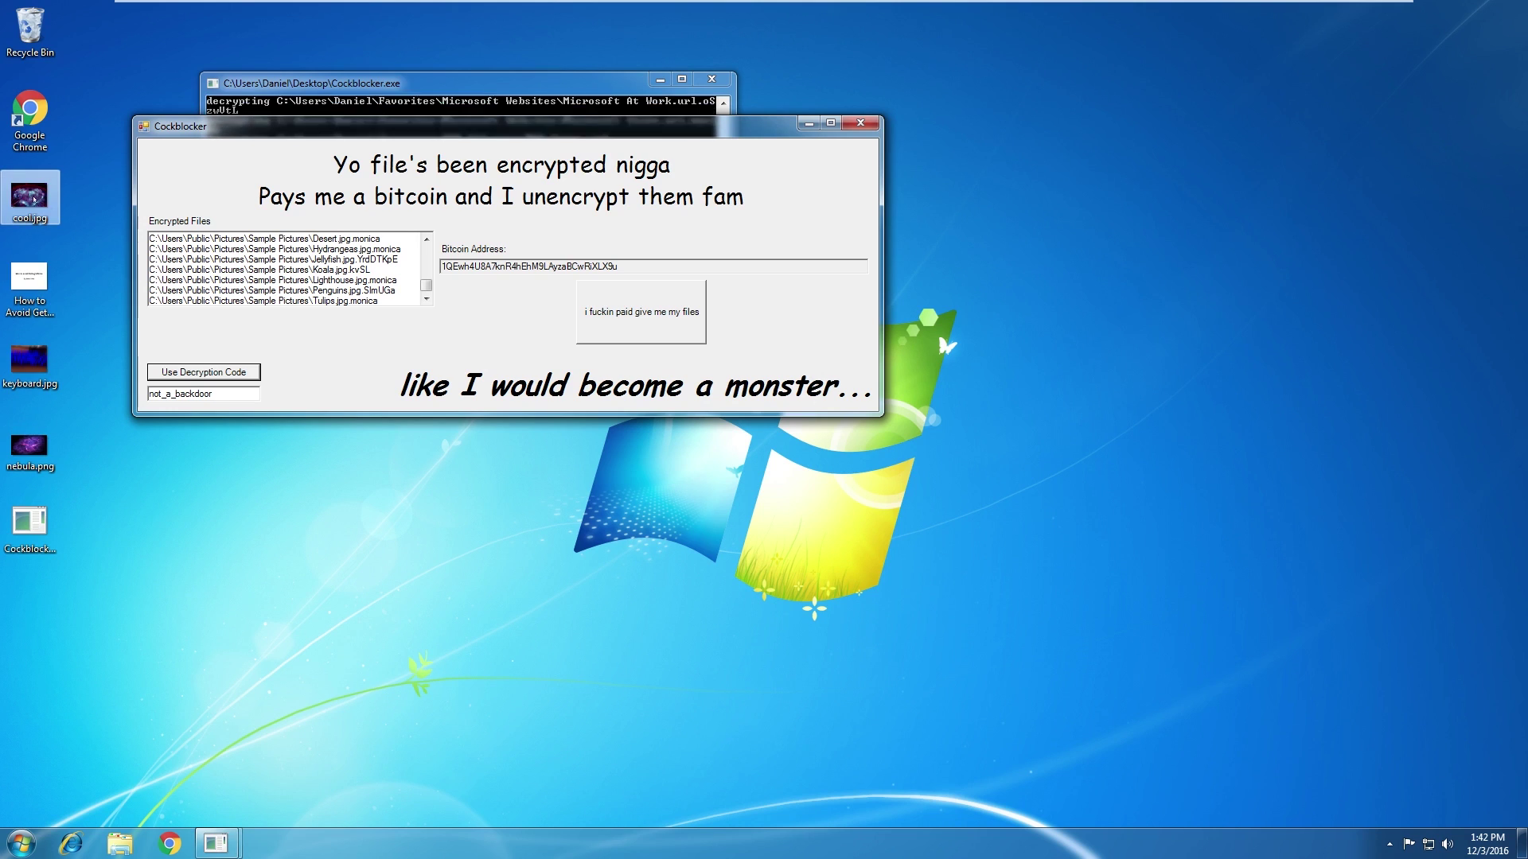
pyautogui.doubleClick(29, 198)
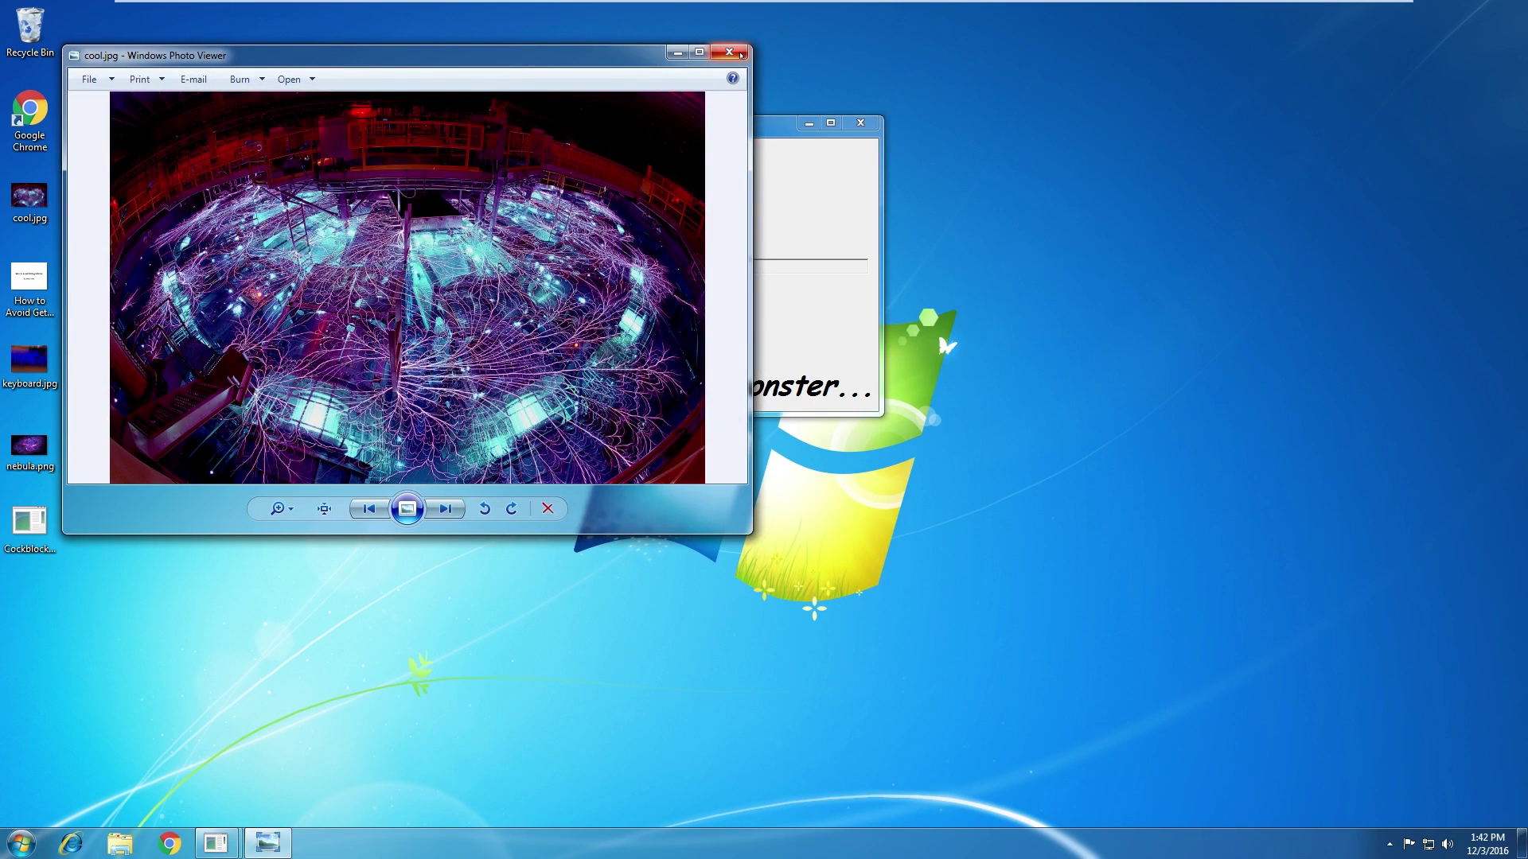
pyautogui.click(730, 53)
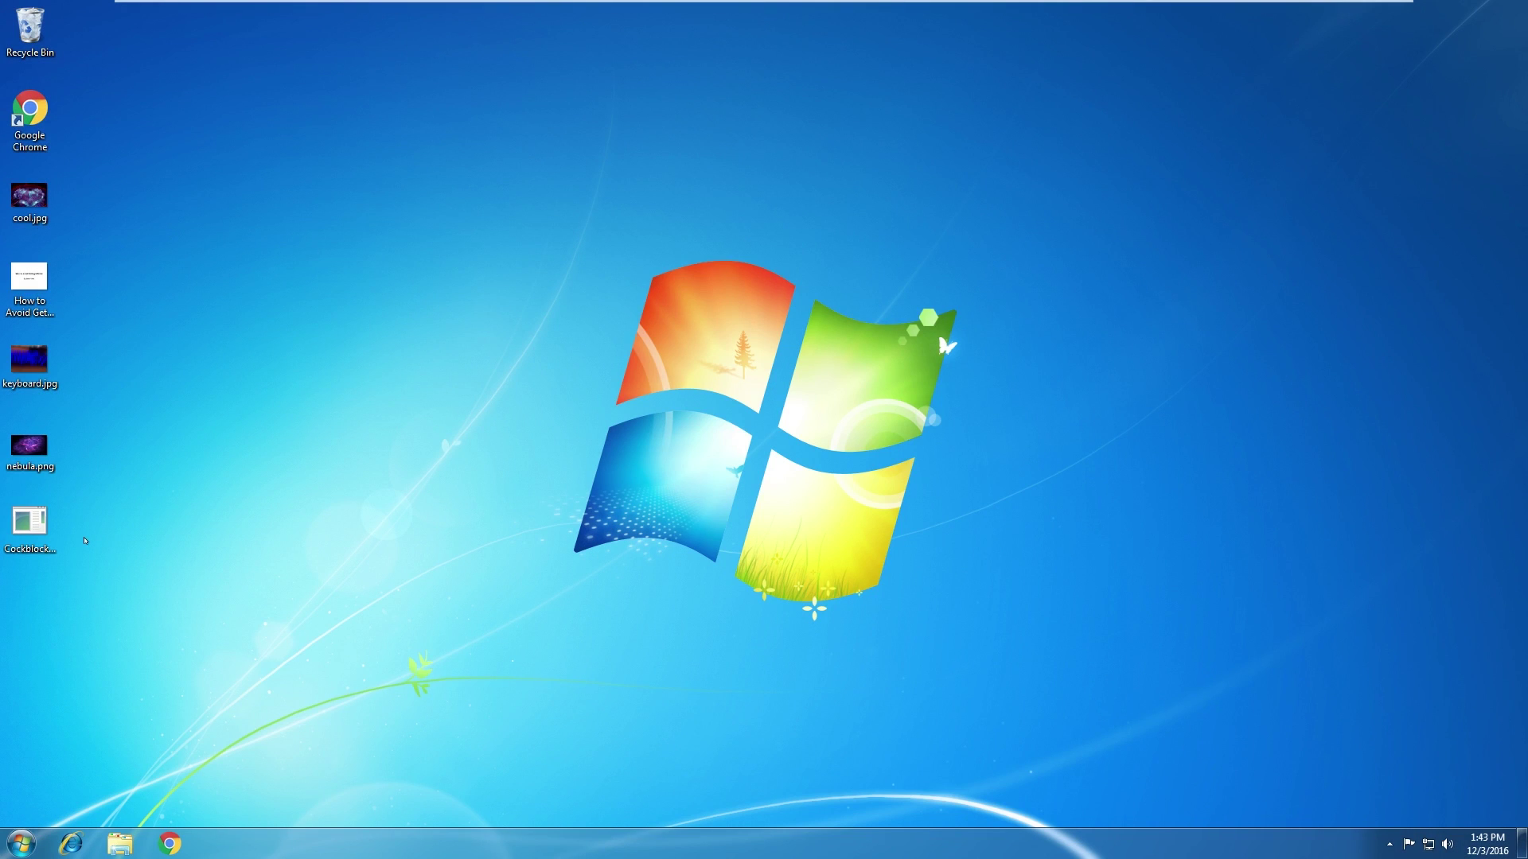
# Relaunch Cockblocker to re-encrypt the files, then close its window and answer Yes
pyautogui.doubleClick(29, 525)
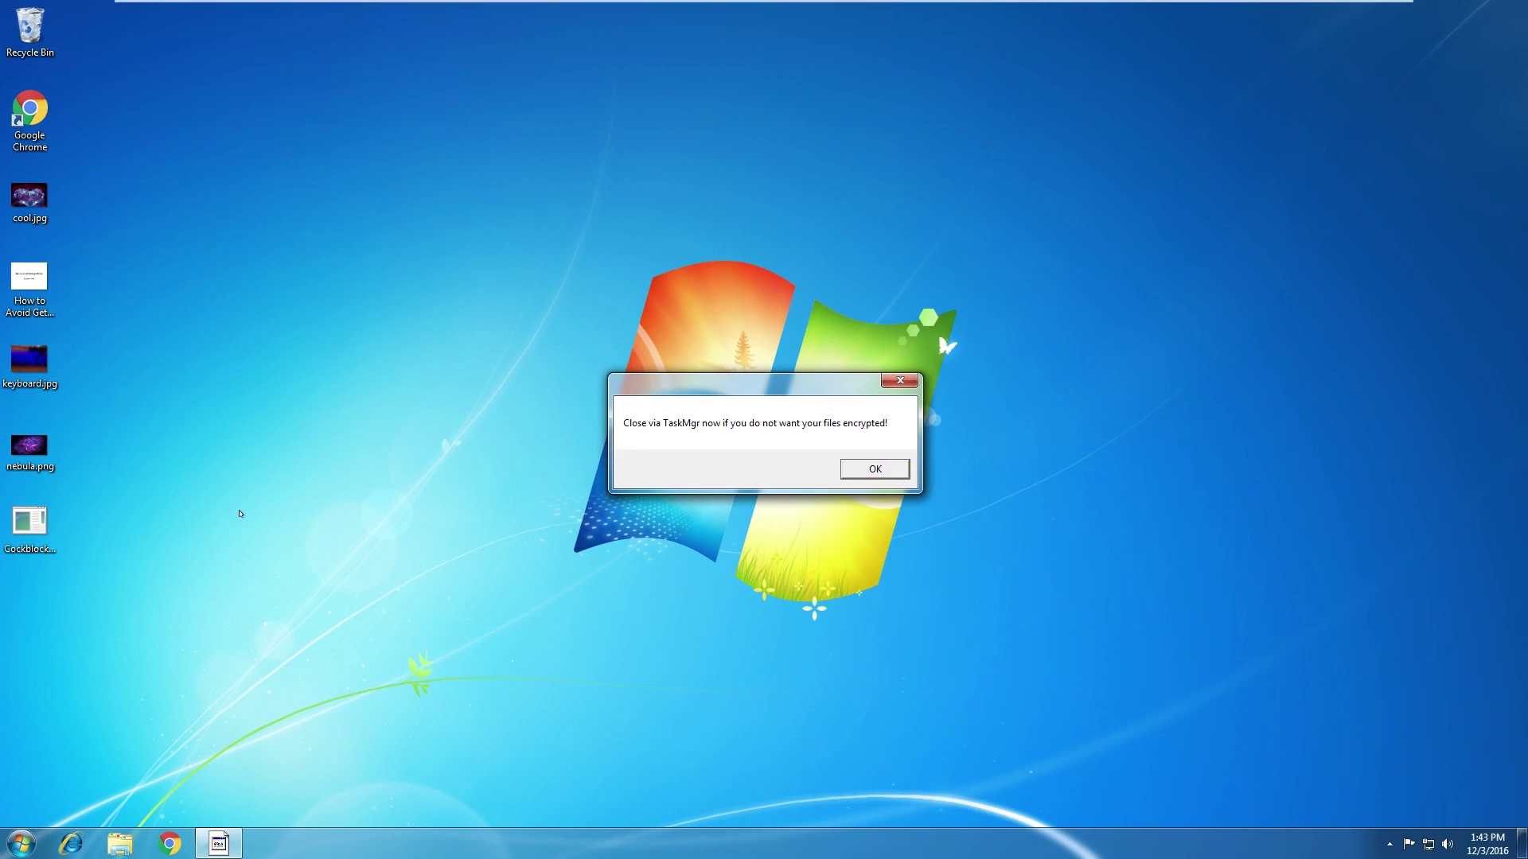
pyautogui.click(876, 468)
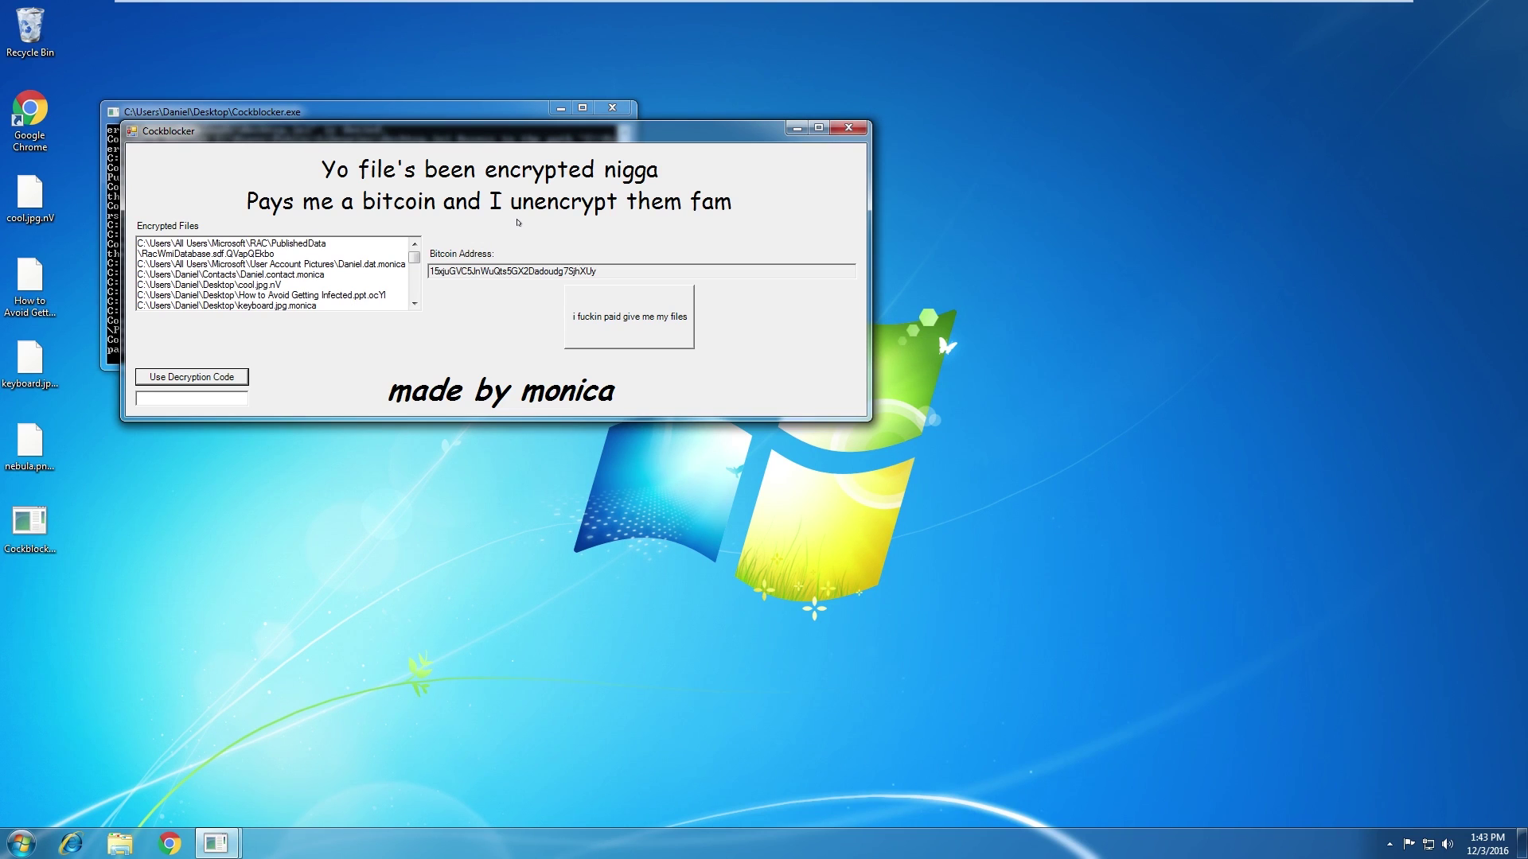
pyautogui.click(849, 129)
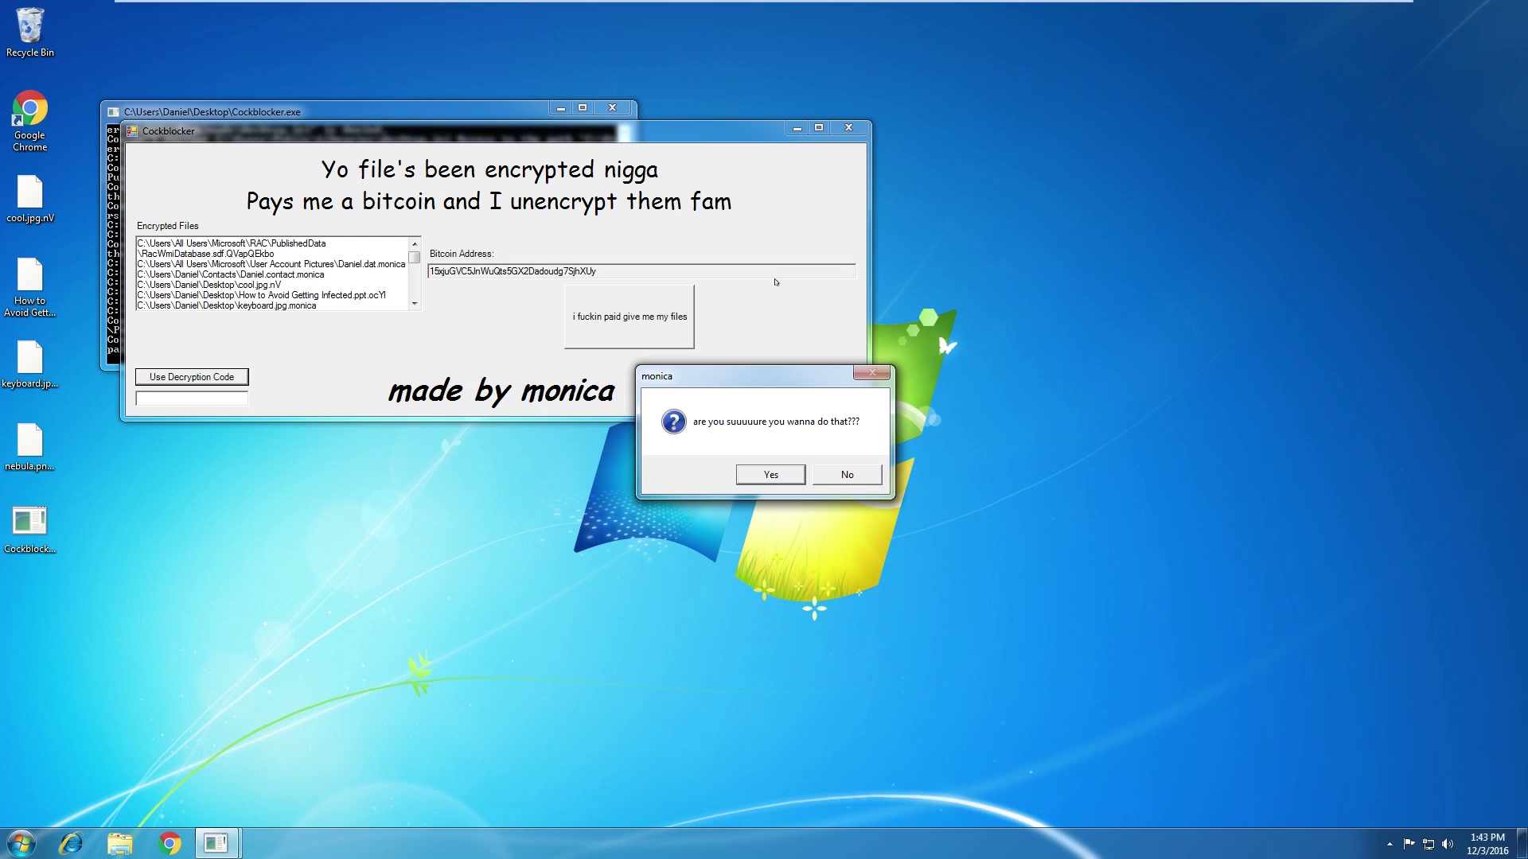
pyautogui.click(753, 477)
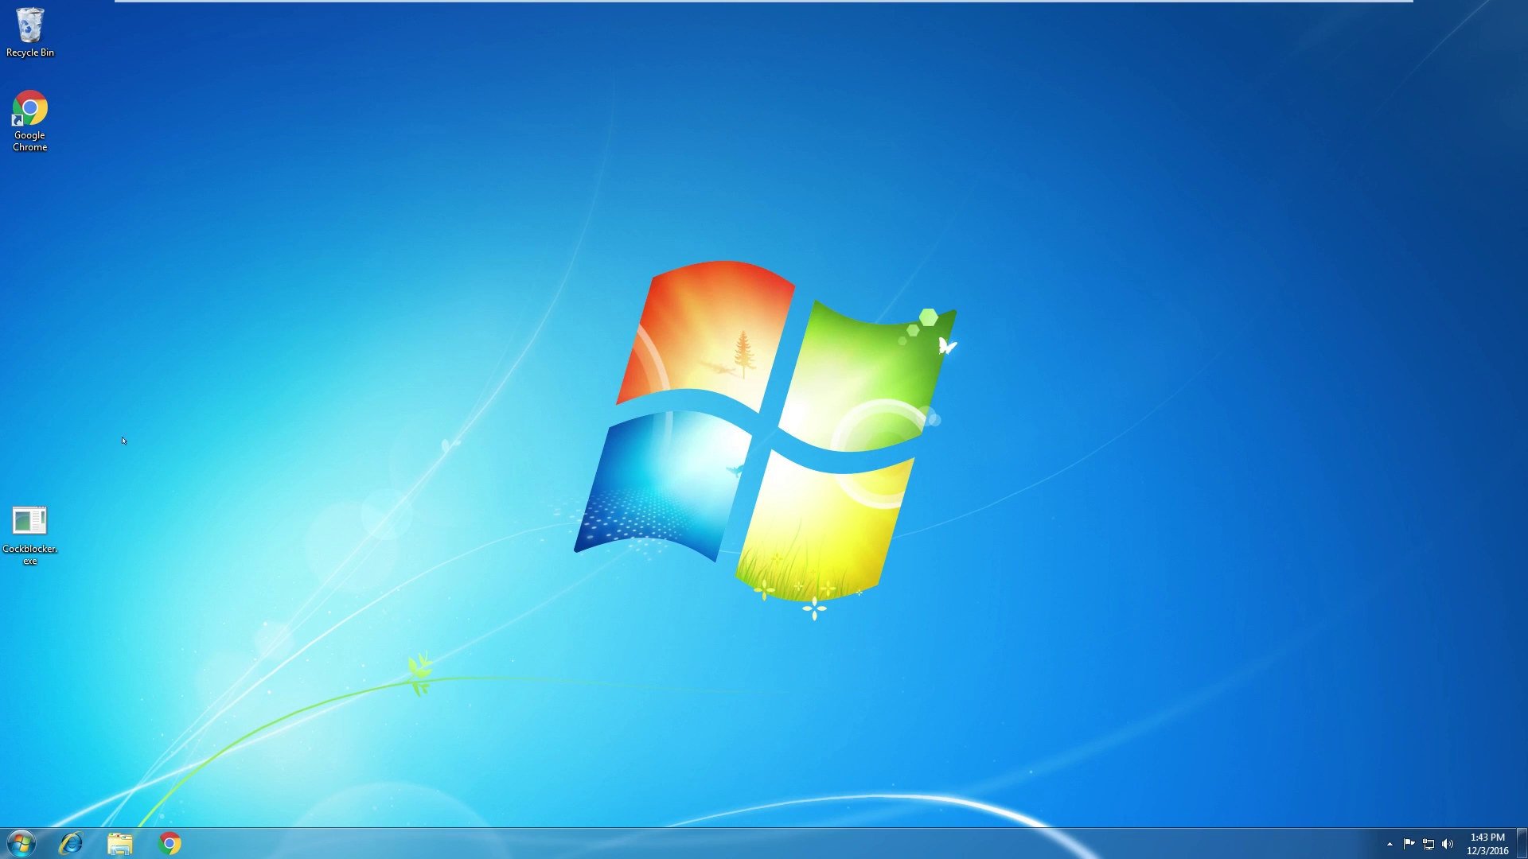
# Drag a selection box across the empty area where the desktop files used to be
pyautogui.moveTo(206, 476); pyautogui.dragTo(33, 188)
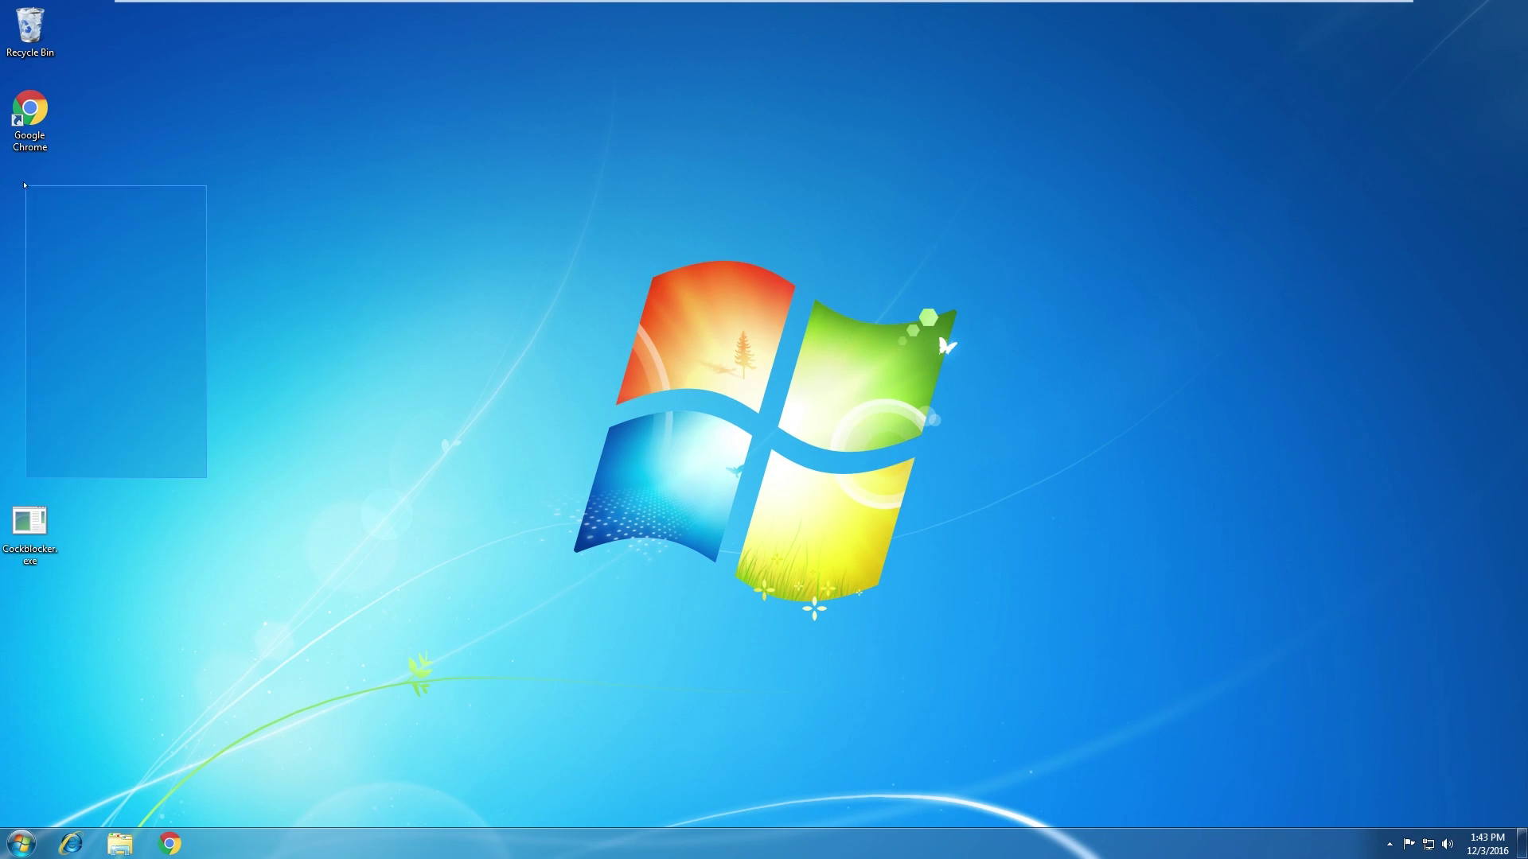